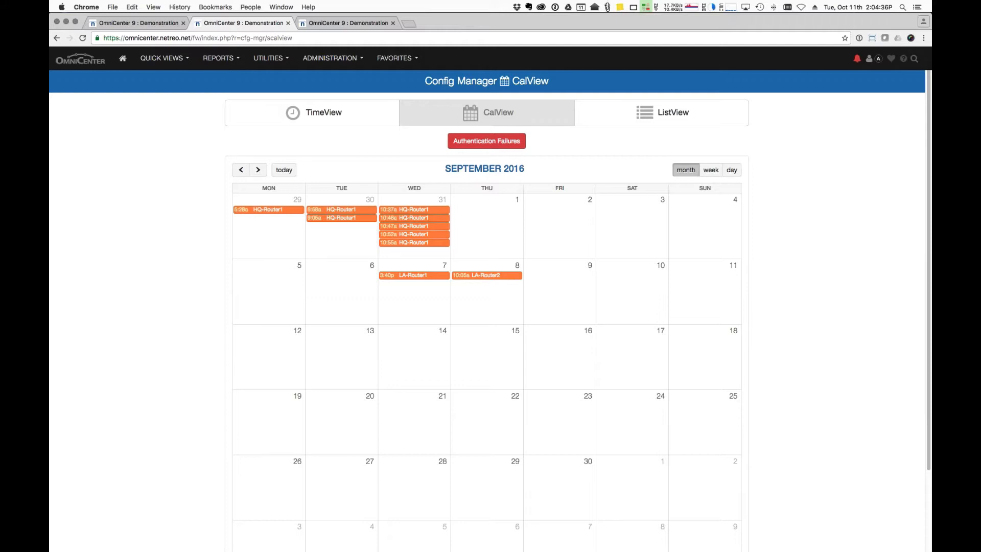
Review the configuration change details of HQ-Router1's August 31 calendar entries at 10:55 and 10:47
{"action": "left_click", "coordinate": [426, 243]}
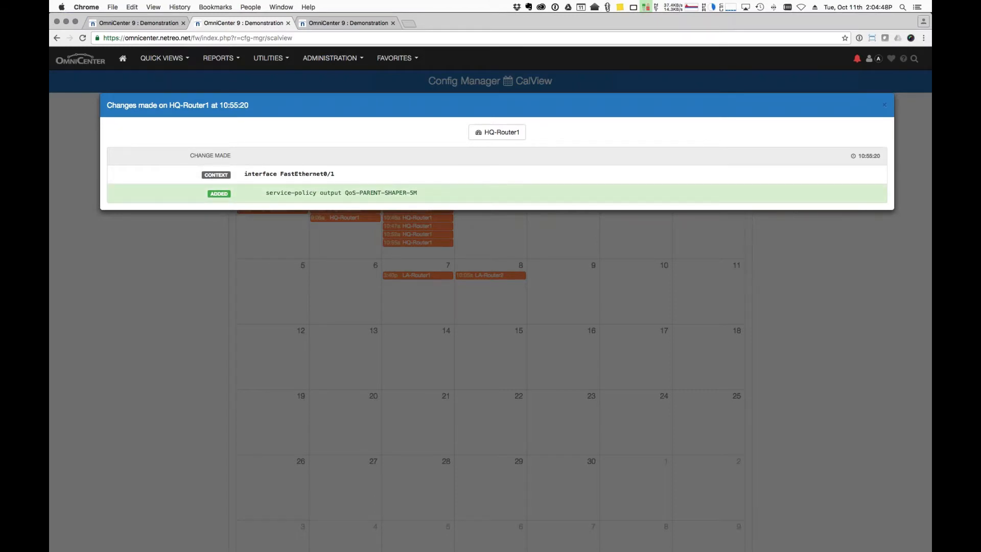
{"action": "left_click", "coordinate": [886, 107]}
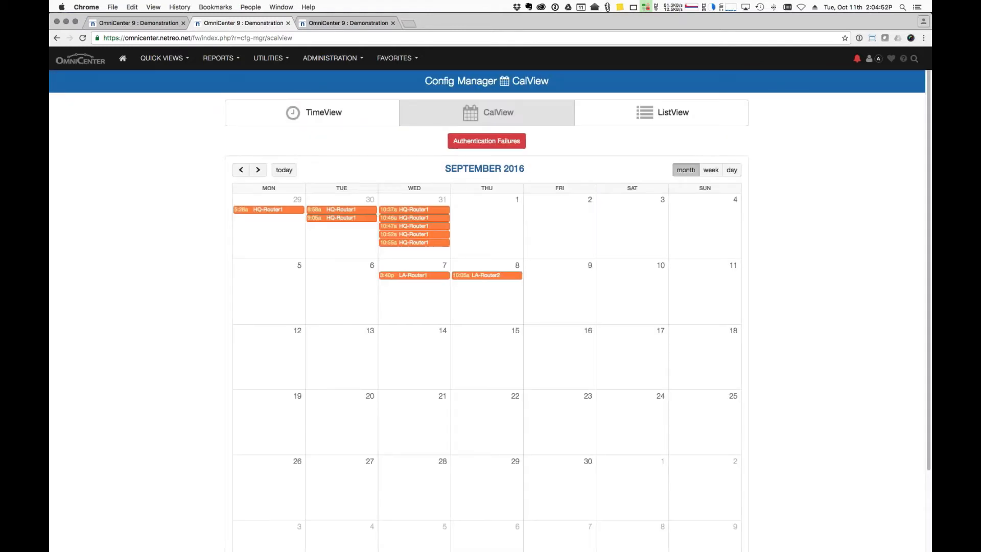
{"action": "left_click", "coordinate": [401, 227]}
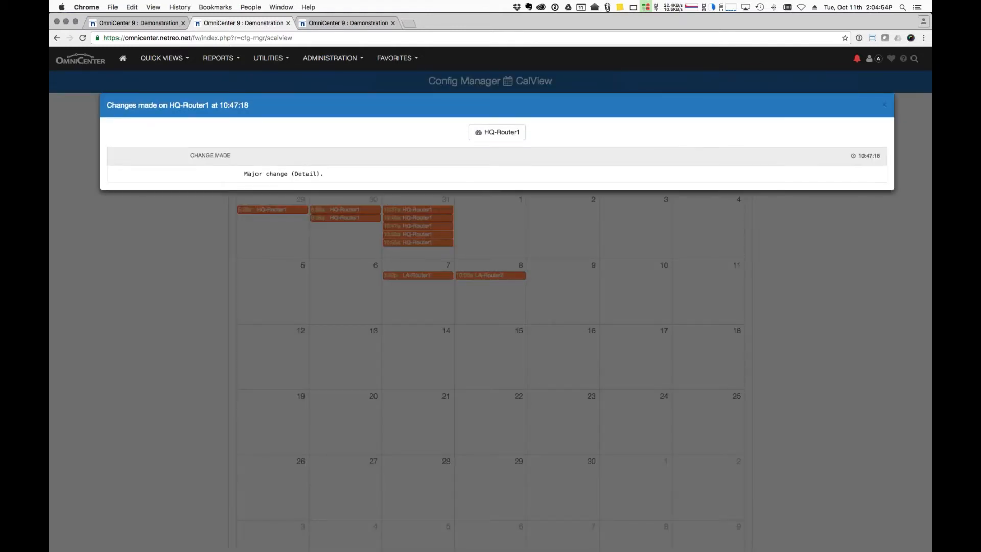
Go to the HQ-Router1 device dashboard and view its advanced administration options, including scheduled config checks and configuration management
{"action": "left_click", "coordinate": [493, 133]}
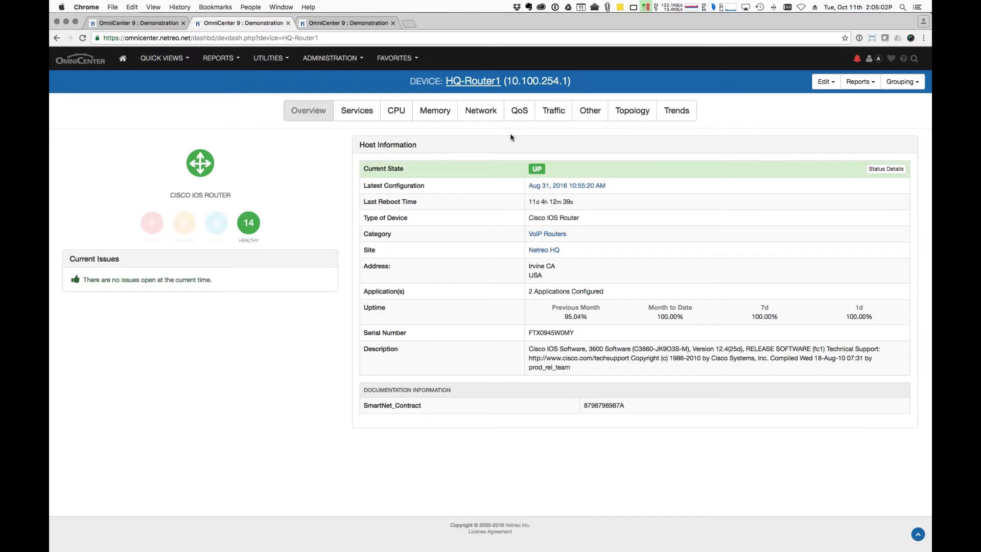
{"action": "left_click", "coordinate": [829, 83]}
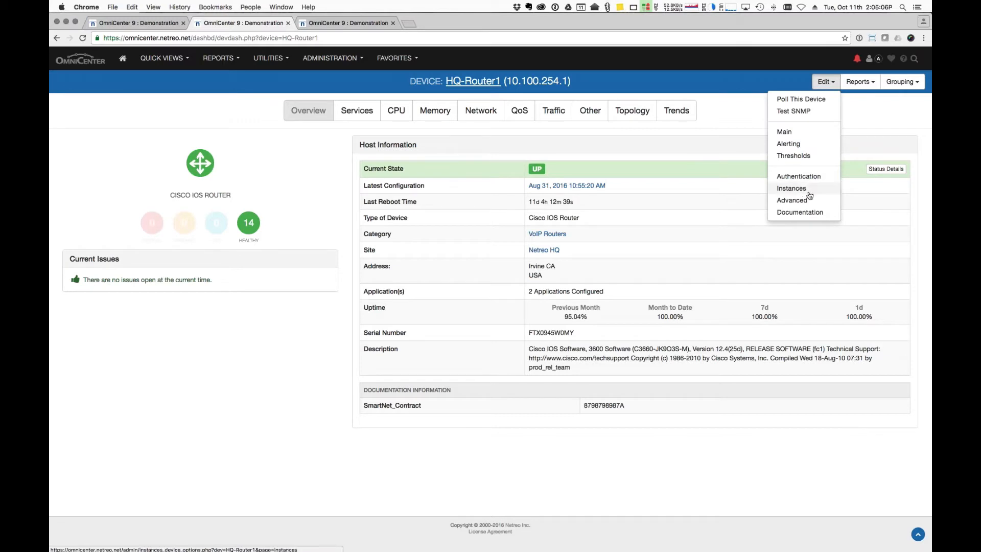
{"action": "left_click", "coordinate": [793, 200]}
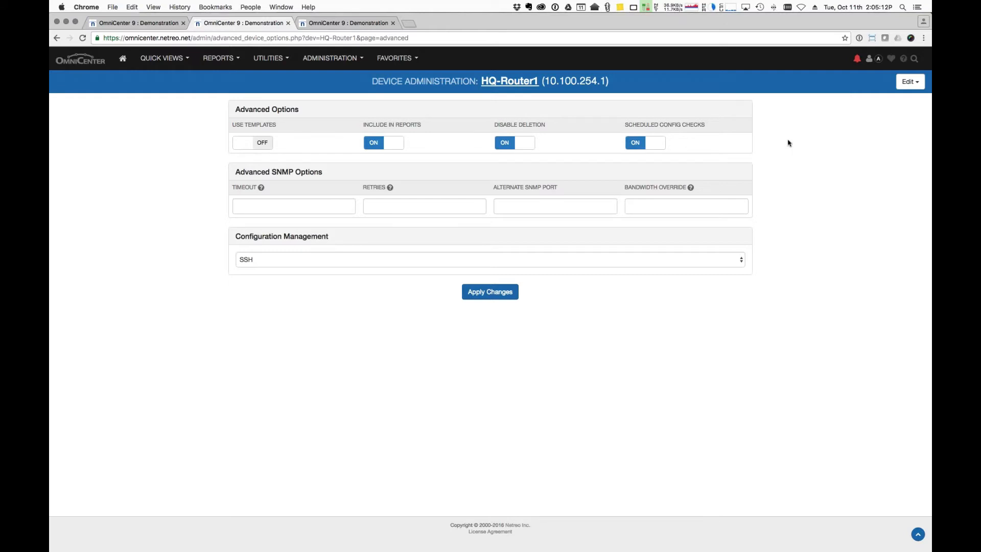
View HQ-Router1's alerting options and examine the Cisco Config Check among the active service checks
{"action": "left_click", "coordinate": [907, 83]}
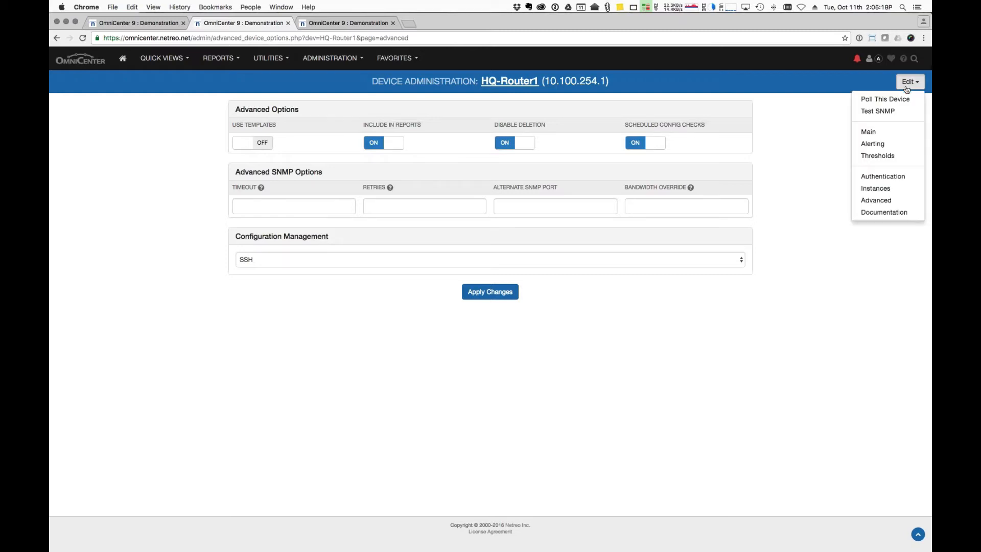
{"action": "left_click", "coordinate": [879, 144]}
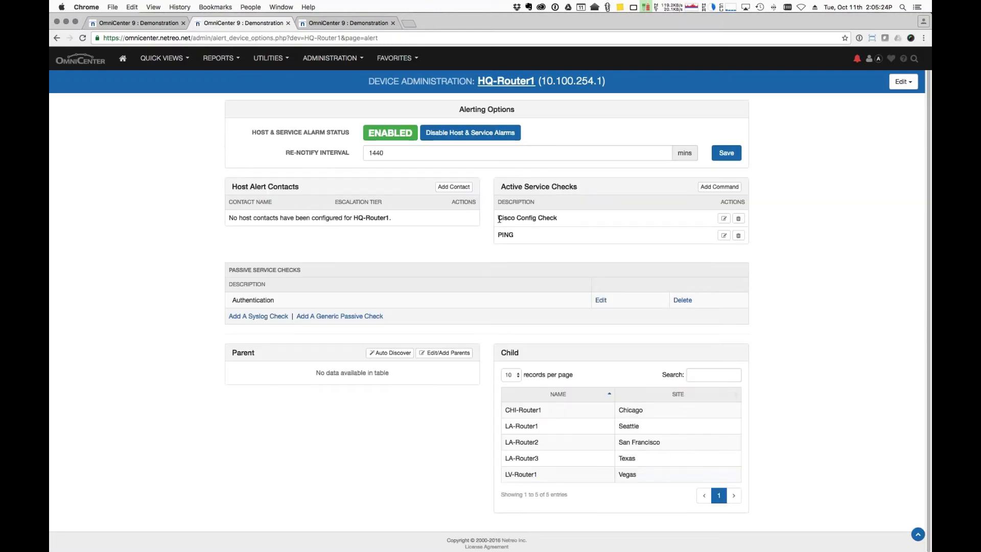
{"action": "left_click_drag", "start_coordinate": [498, 219], "coordinate": [618, 220]}
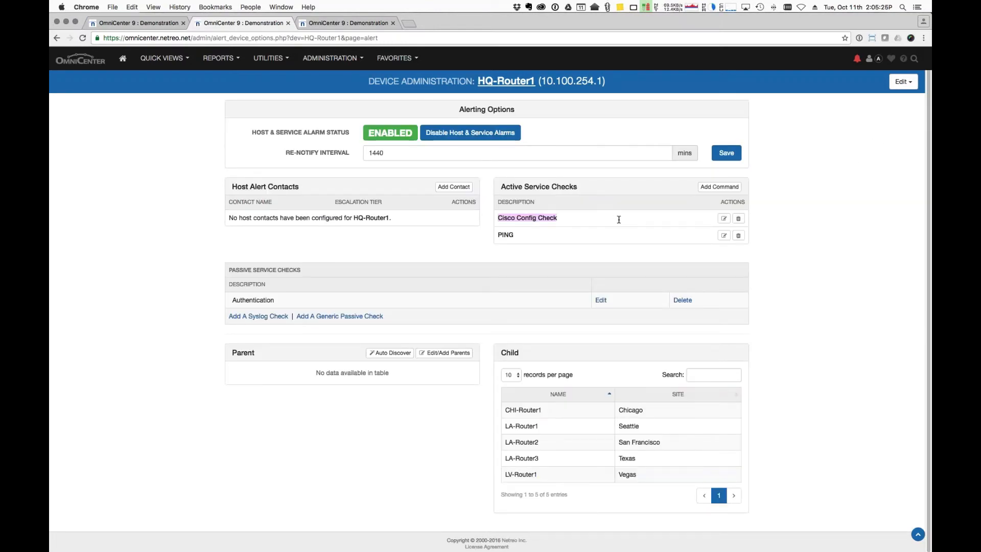
{"action": "left_click", "coordinate": [543, 226]}
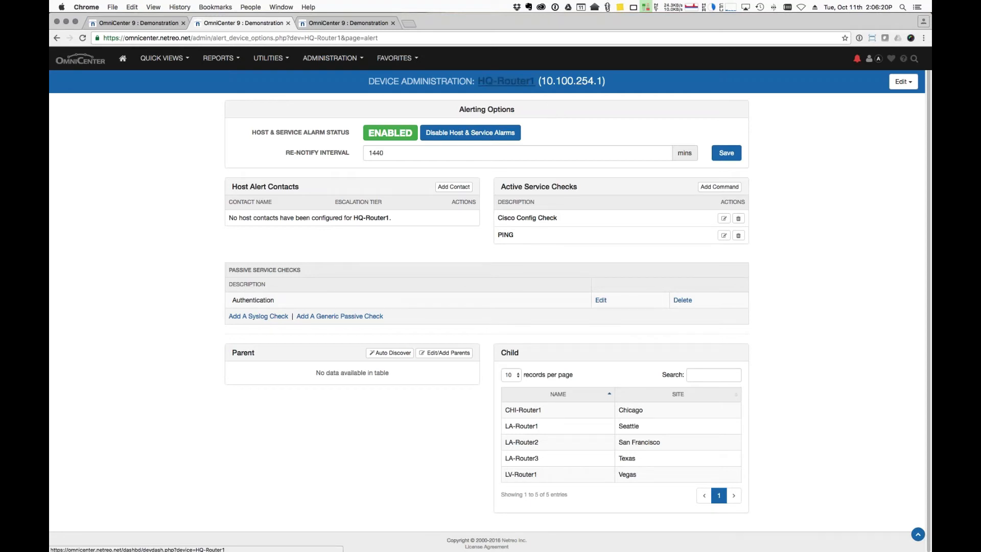
Return to the HQ-Router1 dashboard and open the device's Config Management tool with its stored configurations
{"action": "left_click", "coordinate": [506, 81]}
{"action": "left_click", "coordinate": [823, 82]}
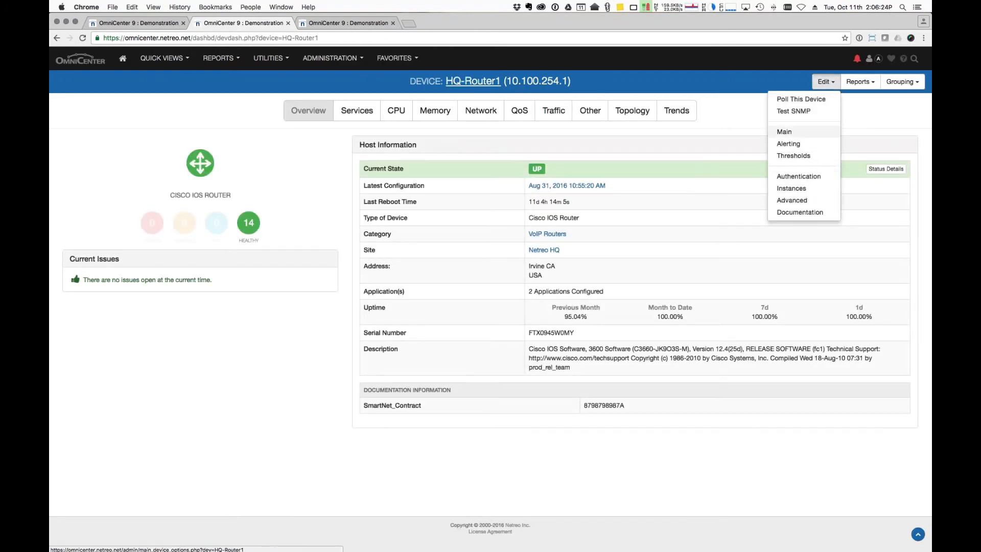
{"action": "left_click", "coordinate": [864, 82]}
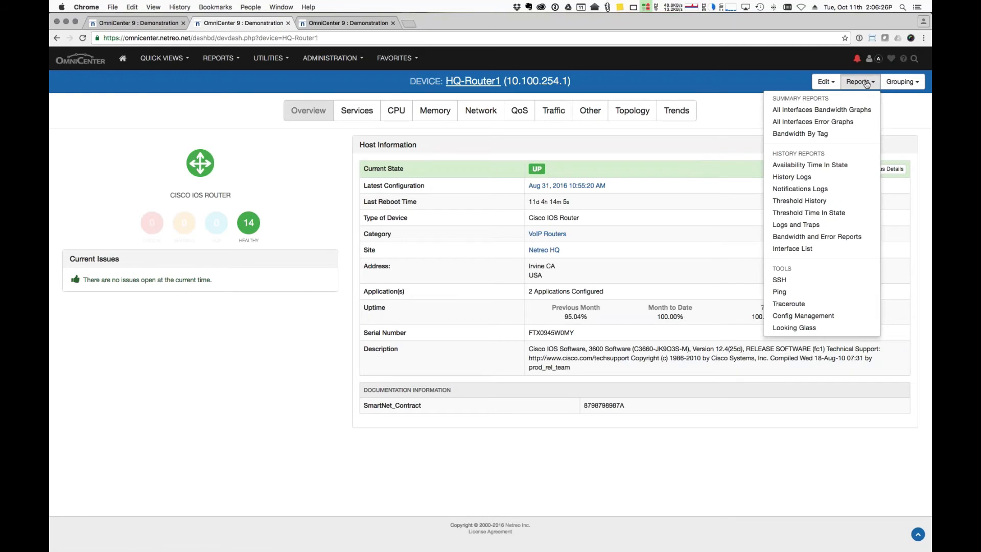
{"action": "left_click", "coordinate": [820, 317]}
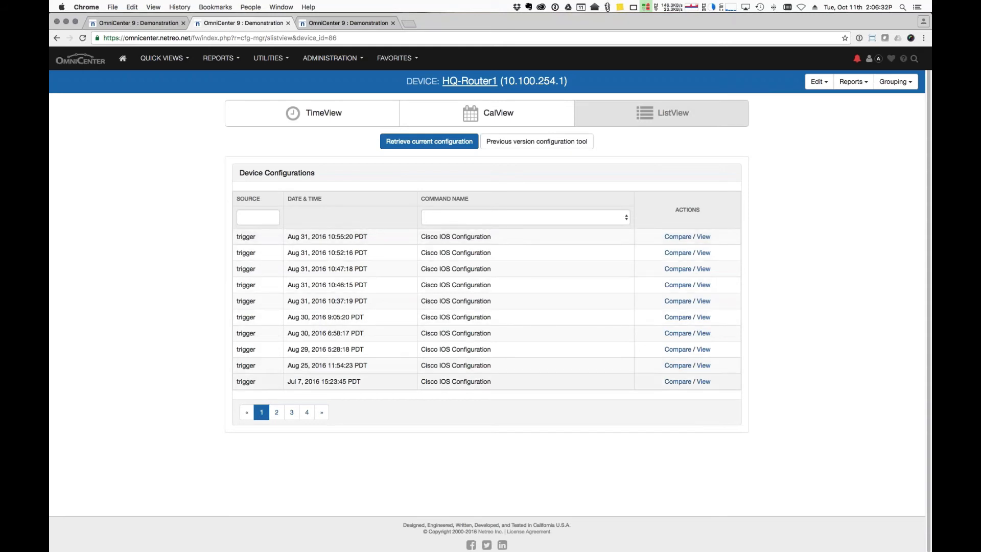
Compare HQ-Router1's base configuration of Aug 25, 2016 11:54:23 with the Aug 31, 2016 10:55:20 version and review the added and removed lines
{"action": "left_click", "coordinate": [678, 237]}
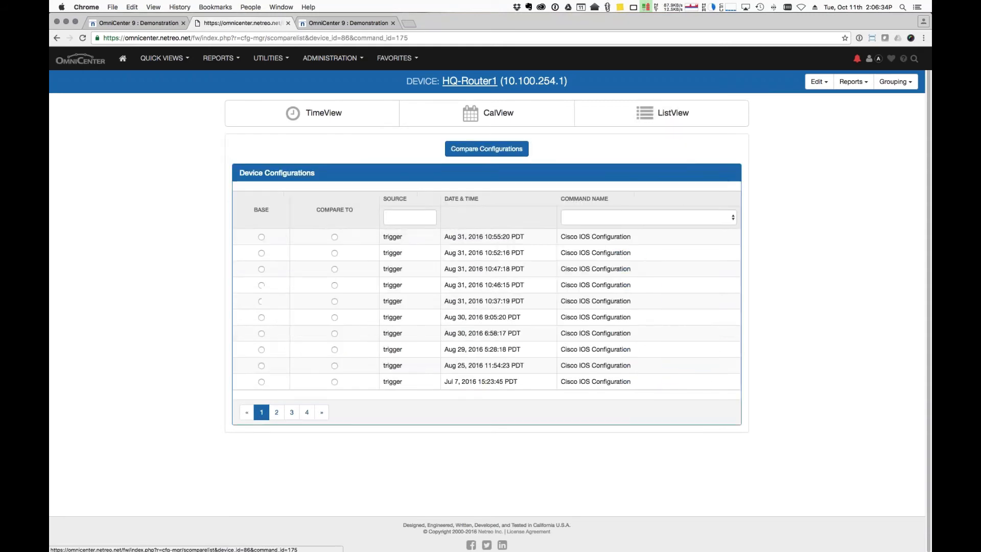
{"action": "left_click", "coordinate": [334, 237]}
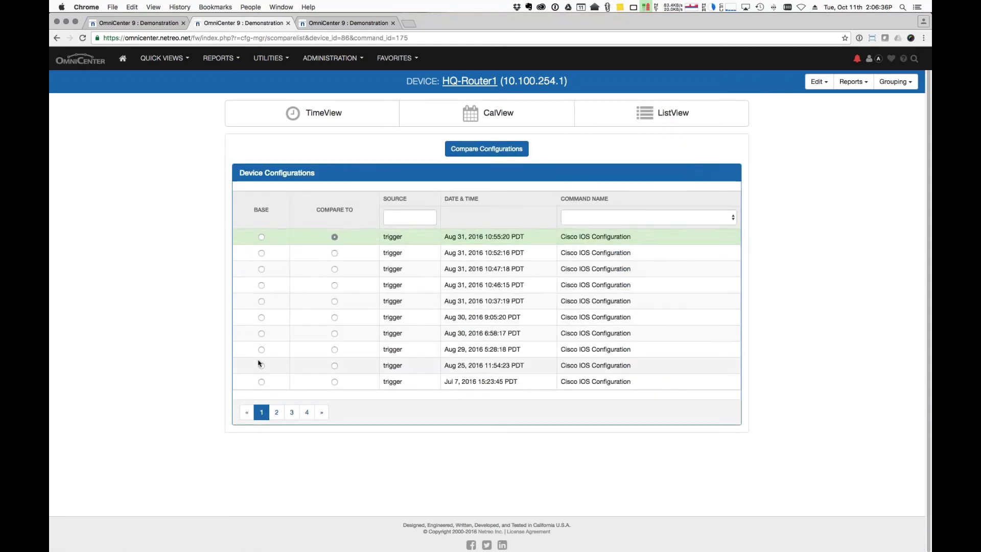
{"action": "left_click", "coordinate": [261, 365]}
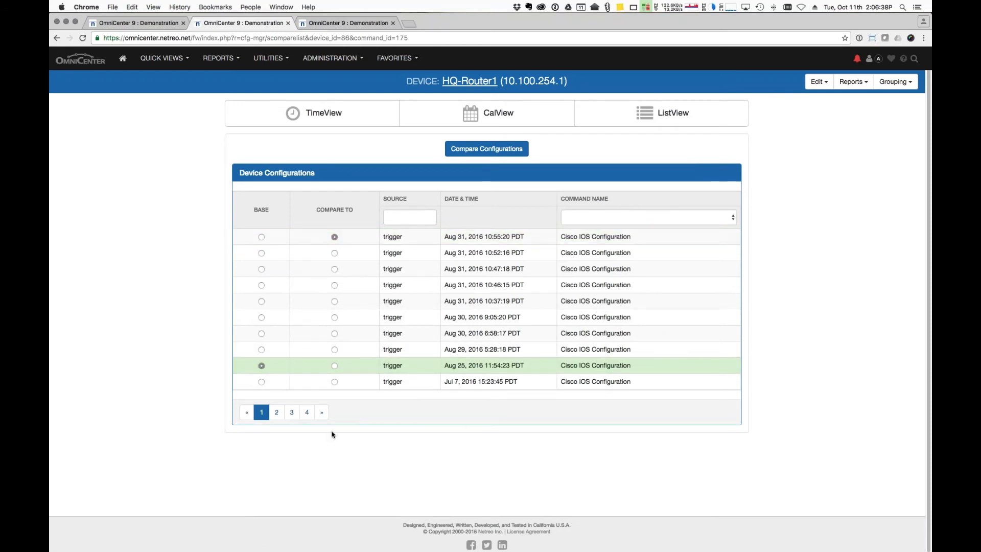
{"action": "left_click", "coordinate": [487, 149]}
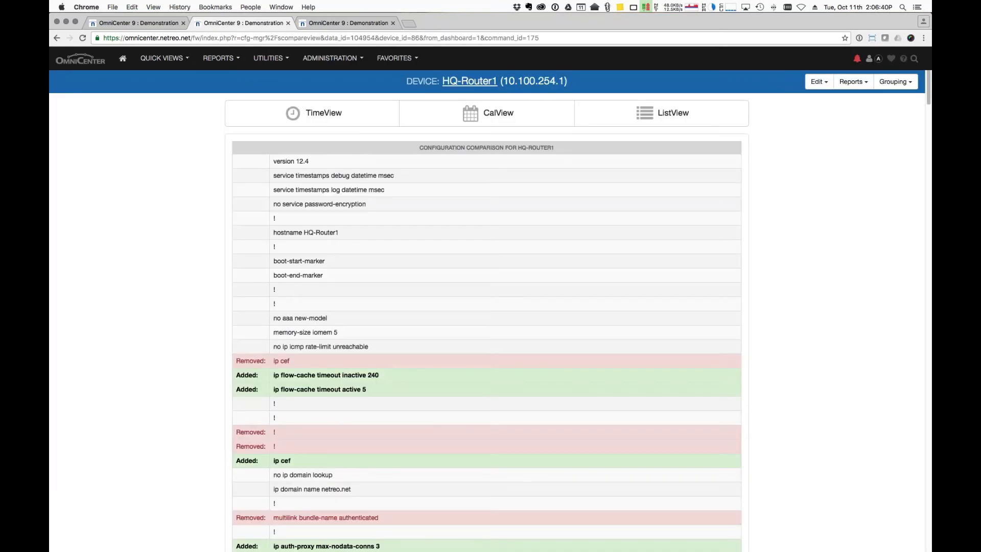
{"action": "scroll", "coordinate": [487, 204], "scroll_direction": "down", "scroll_amount": 5}
{"action": "scroll", "coordinate": [486, 311], "scroll_direction": "down", "scroll_amount": 1}
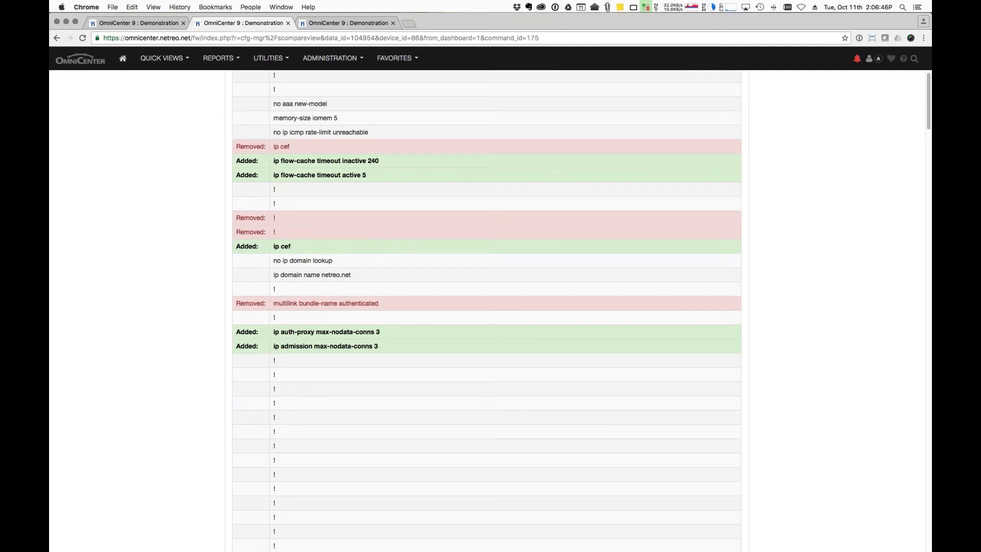
{"action": "scroll", "coordinate": [455, 283], "scroll_direction": "down", "scroll_amount": 10}
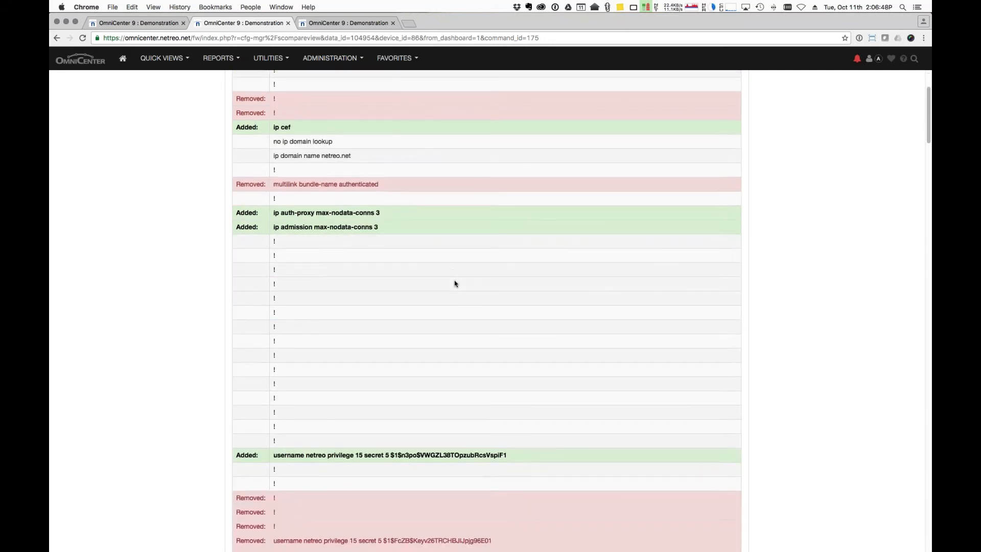
{"action": "scroll", "coordinate": [455, 283], "scroll_direction": "down", "scroll_amount": 4}
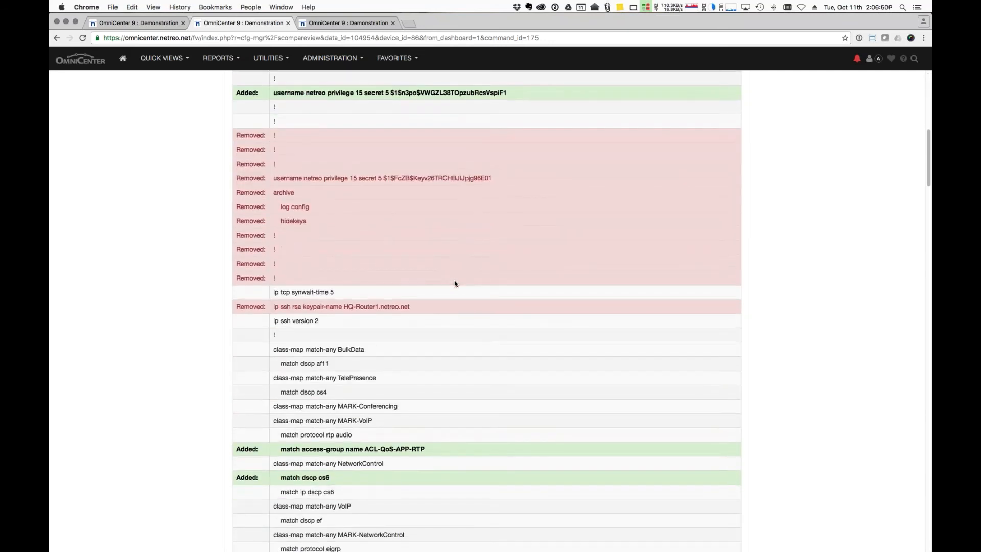
{"action": "scroll", "coordinate": [456, 284], "scroll_direction": "down", "scroll_amount": 6}
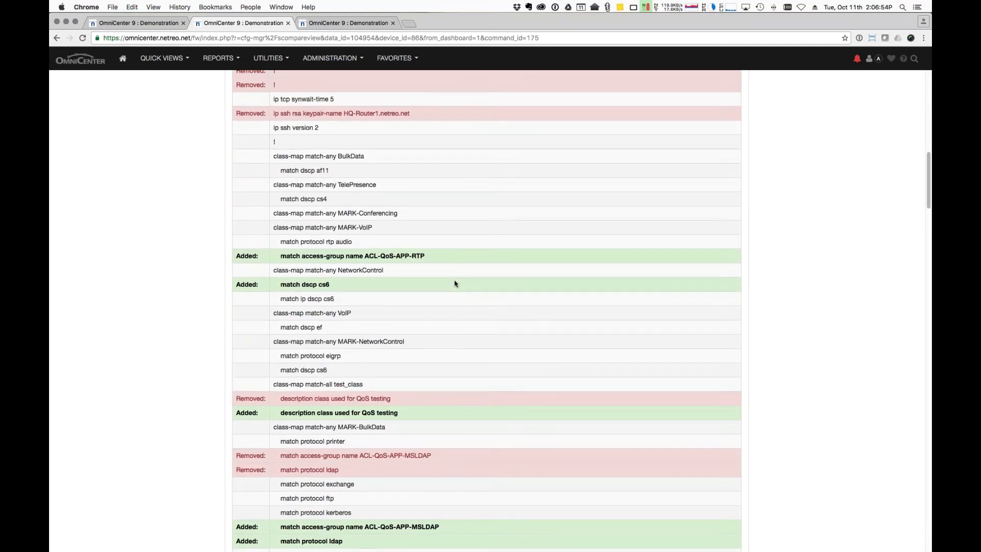
Leave the configuration comparison and open the Configuration Change Alerts rule in the Incident Management alert administration
{"action": "scroll", "coordinate": [456, 284], "scroll_direction": "left", "scroll_amount": 5}
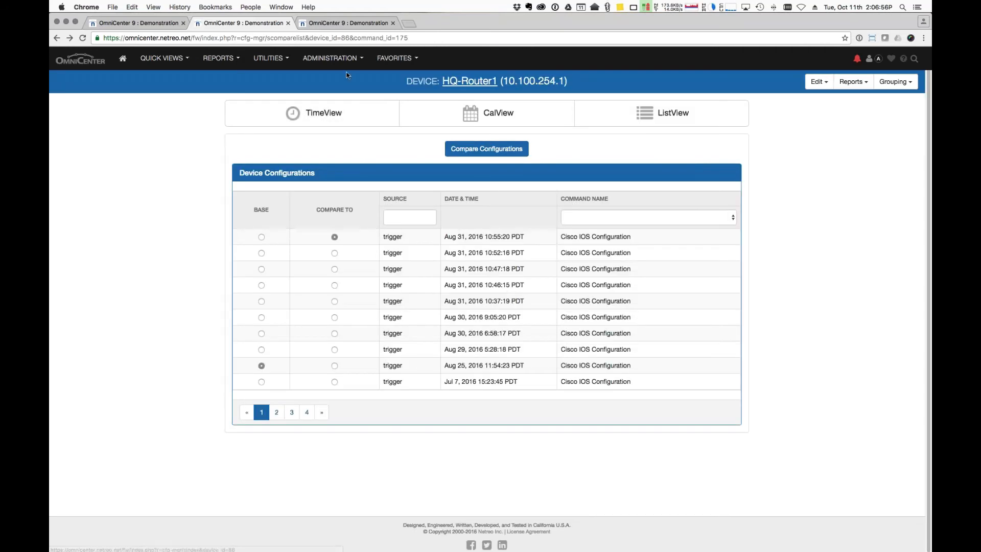
{"action": "left_click", "coordinate": [332, 58]}
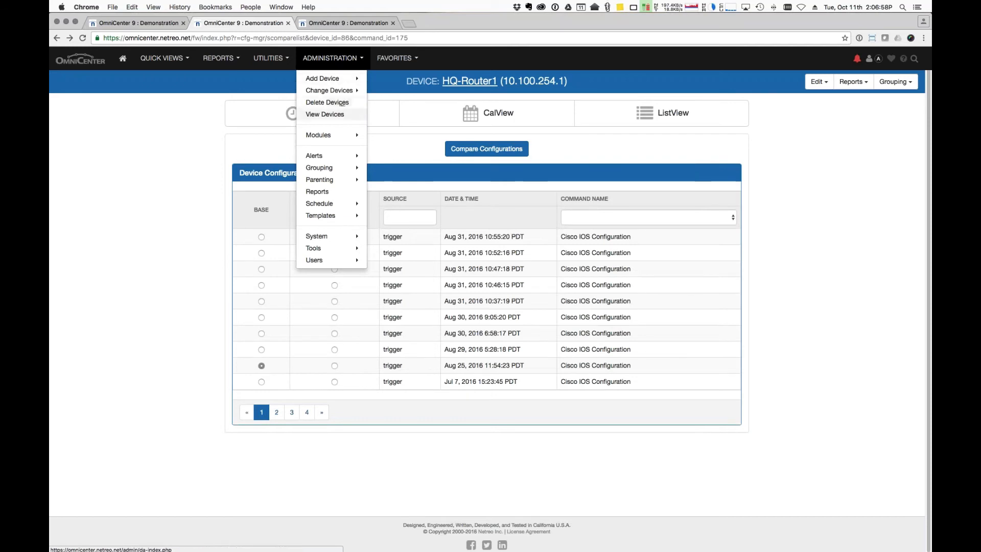
{"action": "mouse_move", "coordinate": [327, 156]}
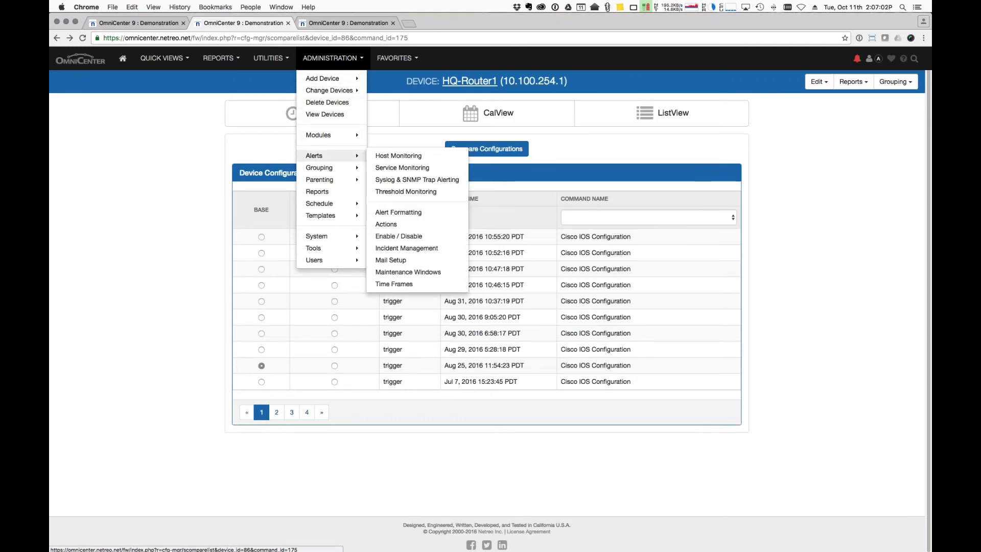
{"action": "left_click", "coordinate": [396, 248]}
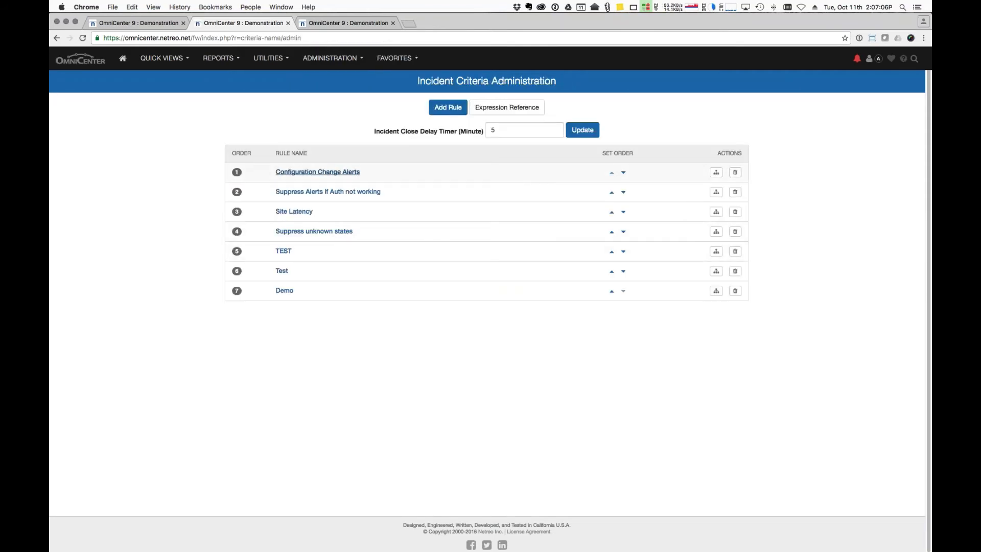
{"action": "left_click", "coordinate": [345, 175]}
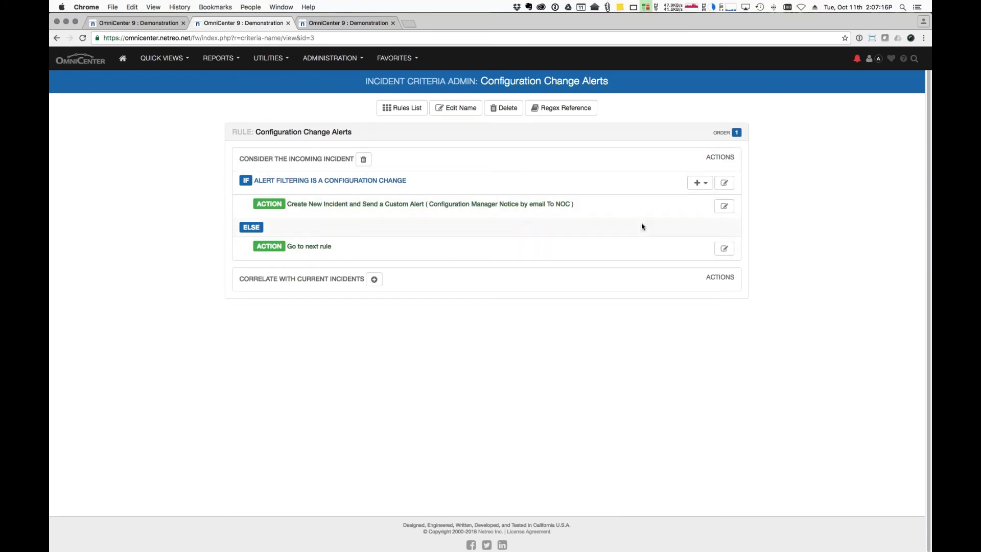
Inspect the recipient choices for the rule's custom alert action, keep NOC, and close the action editor without saving
{"action": "left_click", "coordinate": [724, 208]}
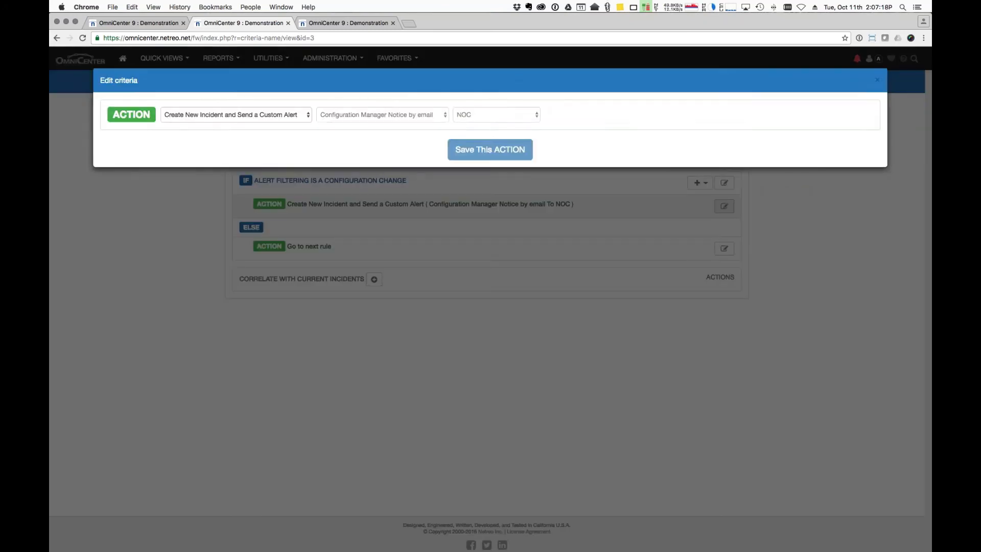
{"action": "left_click", "coordinate": [504, 118]}
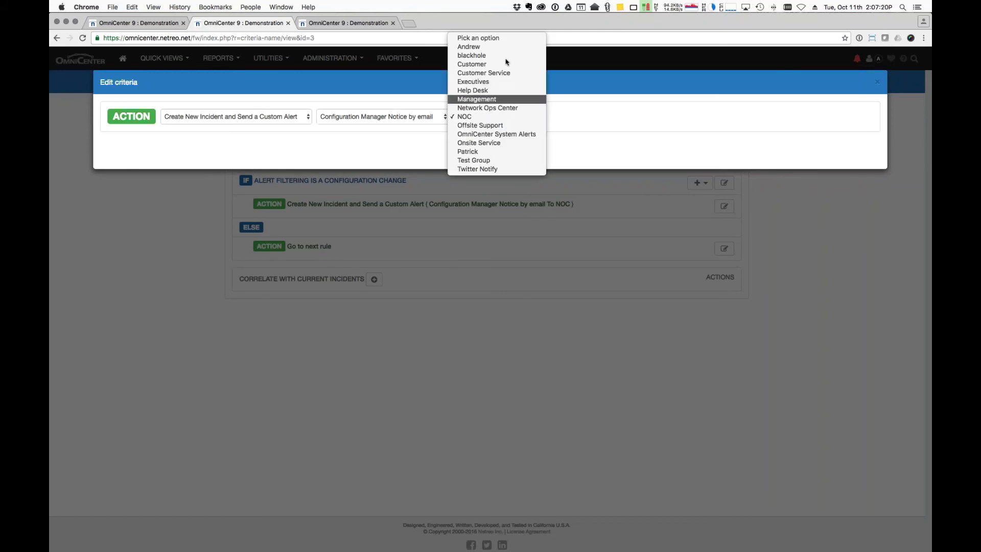
{"action": "left_click", "coordinate": [532, 117]}
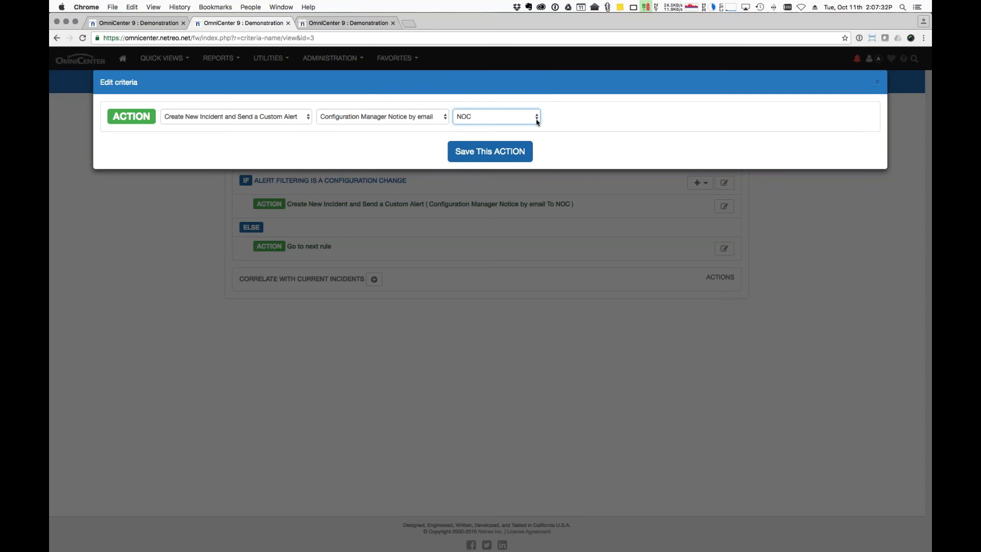
{"action": "left_click", "coordinate": [877, 81]}
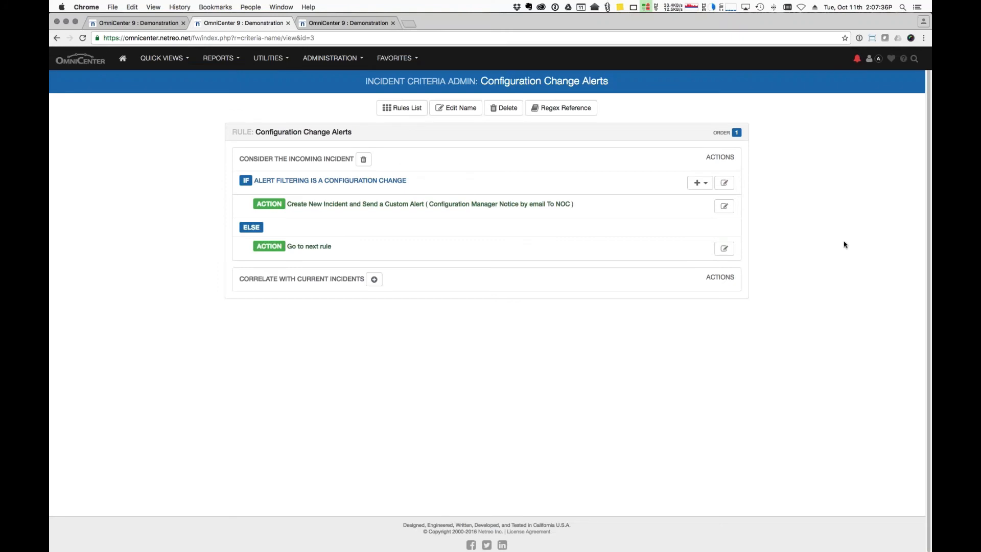